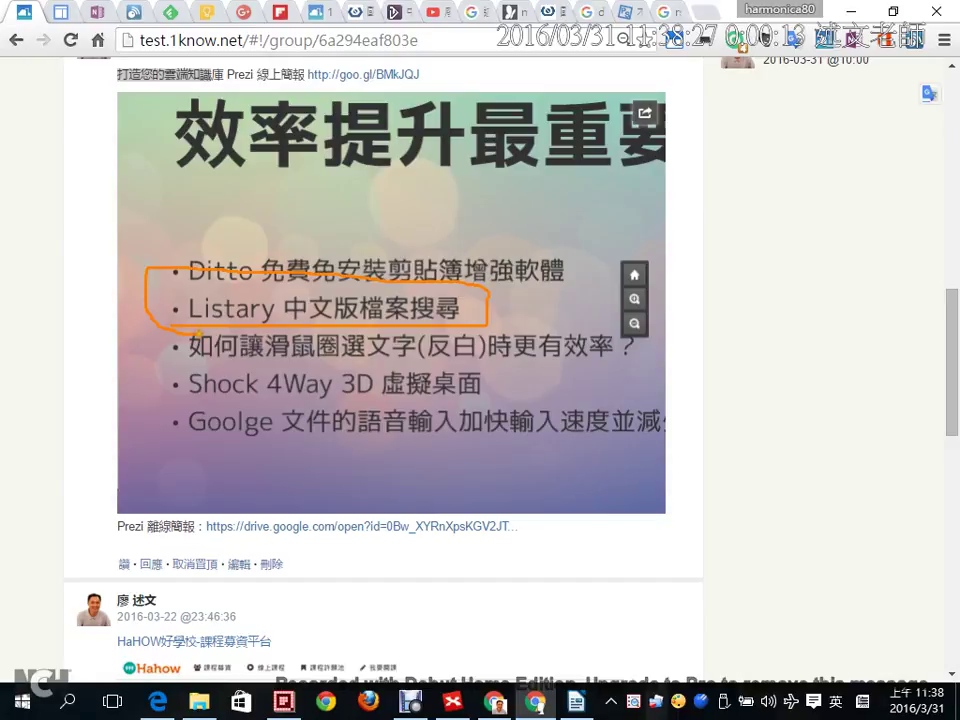
Switch to the File Explorer window showing the 20160331虎尾科大 folder and clear the file selection.
key(Escape)
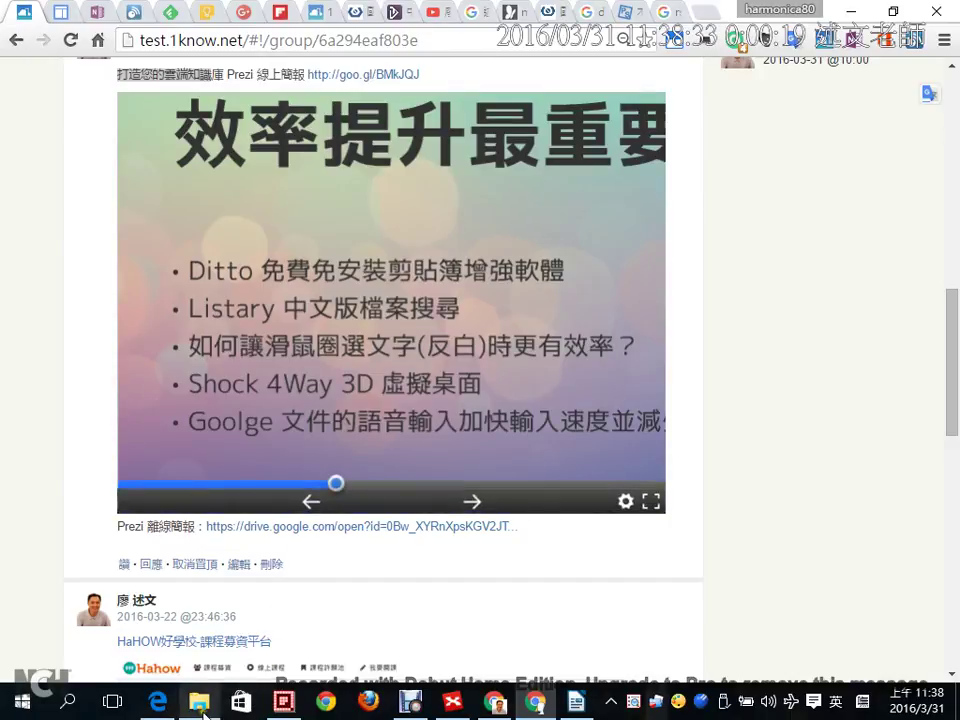
click(203, 712)
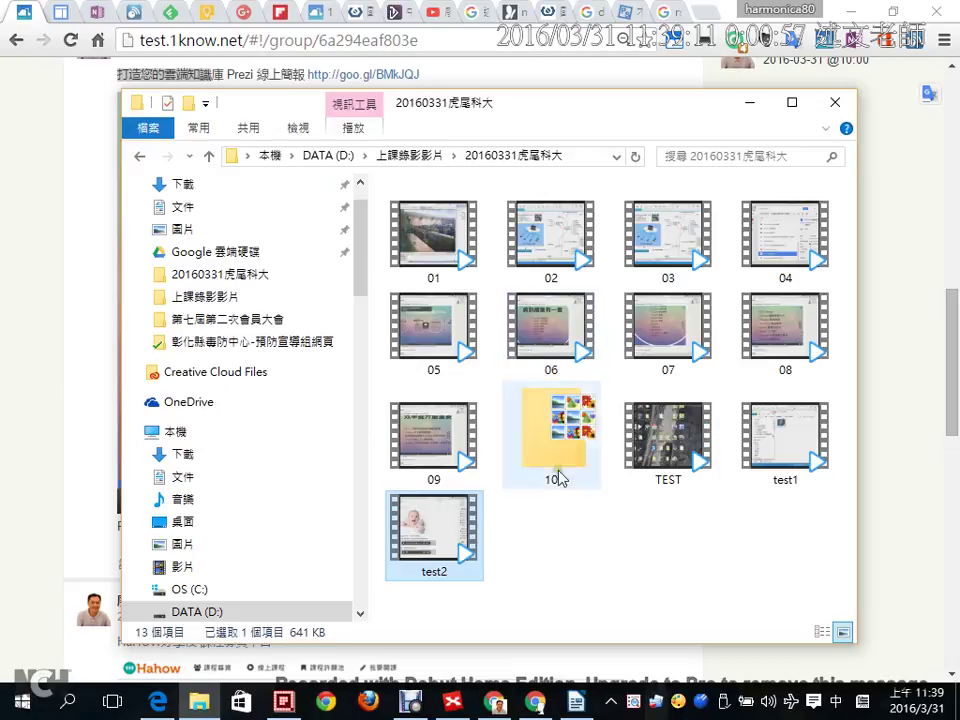
click(614, 561)
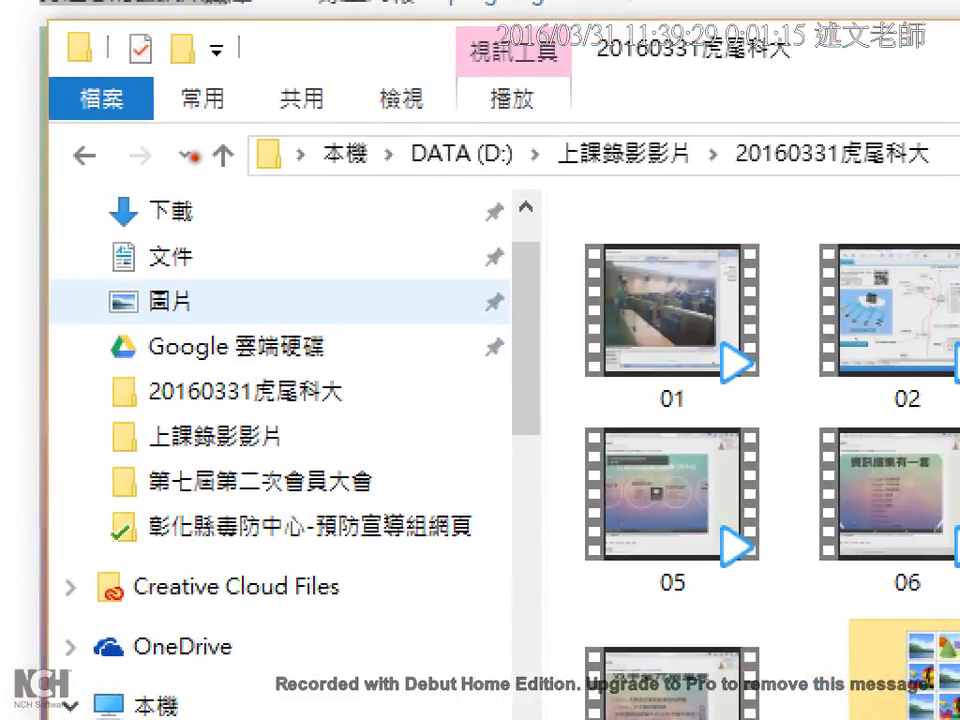
mouse_move(75, 180)
mouse_down()
mouse_move(45, 505)
mouse_move(318, 700)
mouse_move(205, 178)
mouse_up()
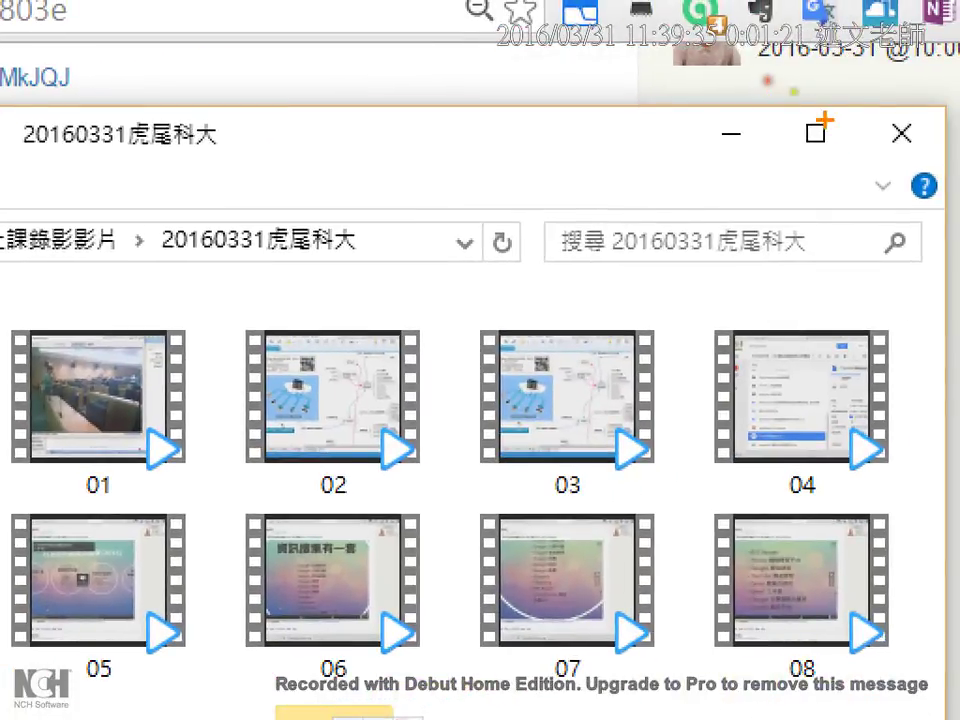
mouse_move(832, 260)
mouse_down()
mouse_move(550, 252)
mouse_move(707, 150)
mouse_move(832, 262)
mouse_move(824, 282)
mouse_up()
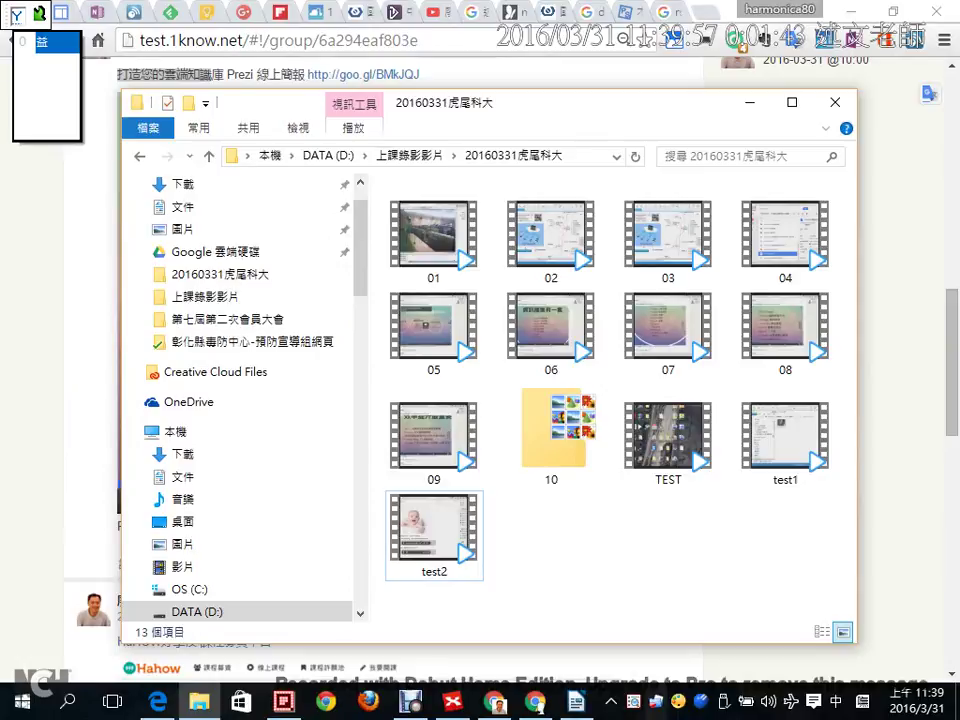
key(shift)
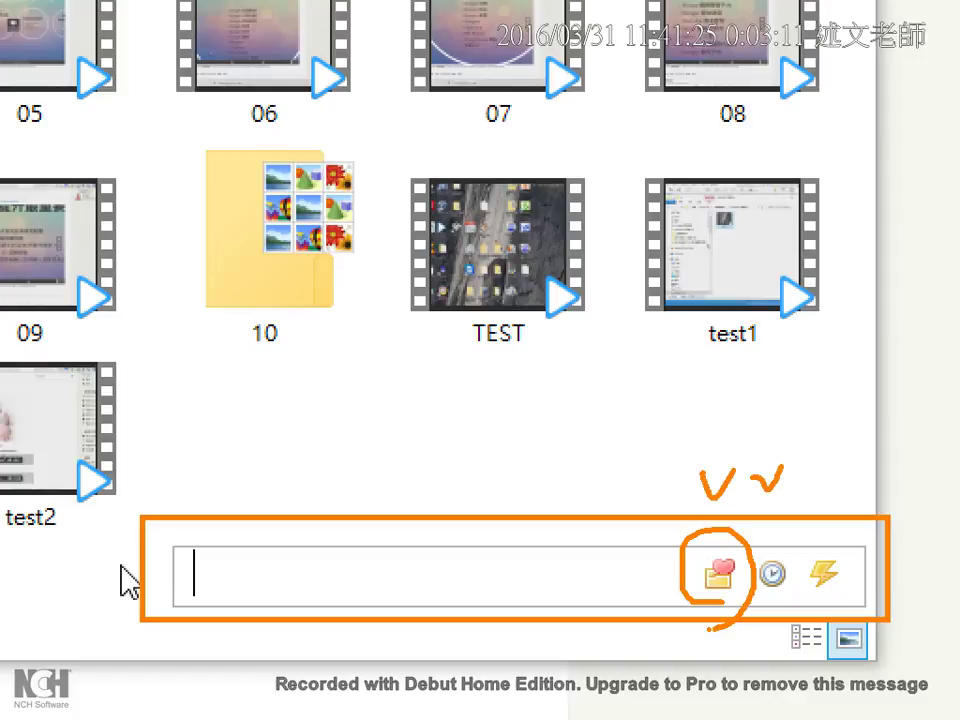
click(480, 377)
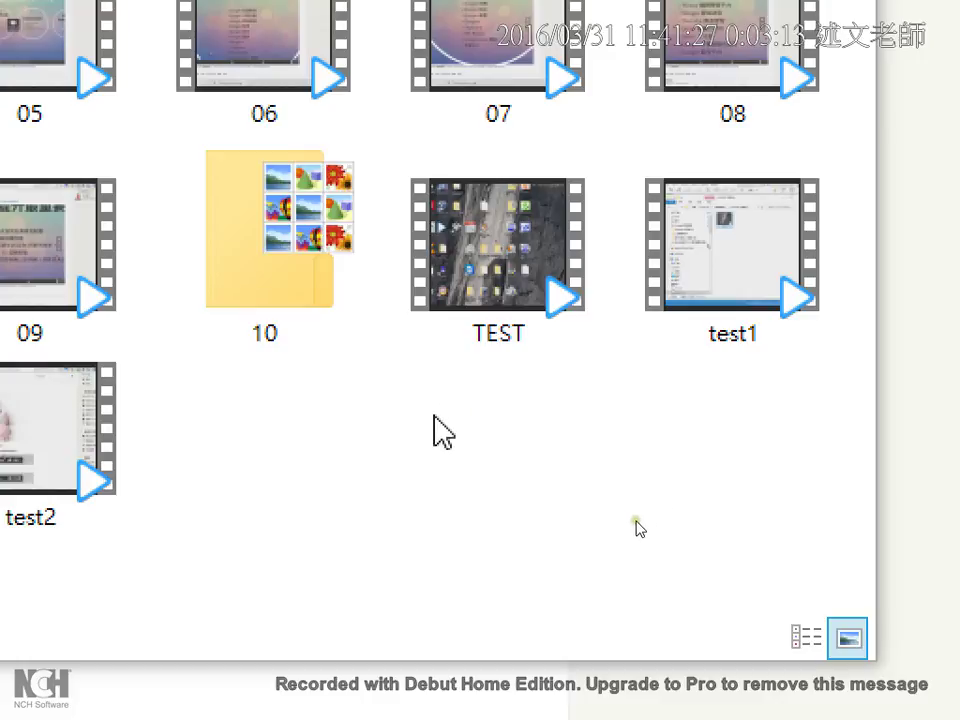
key(super)
key(Escape)
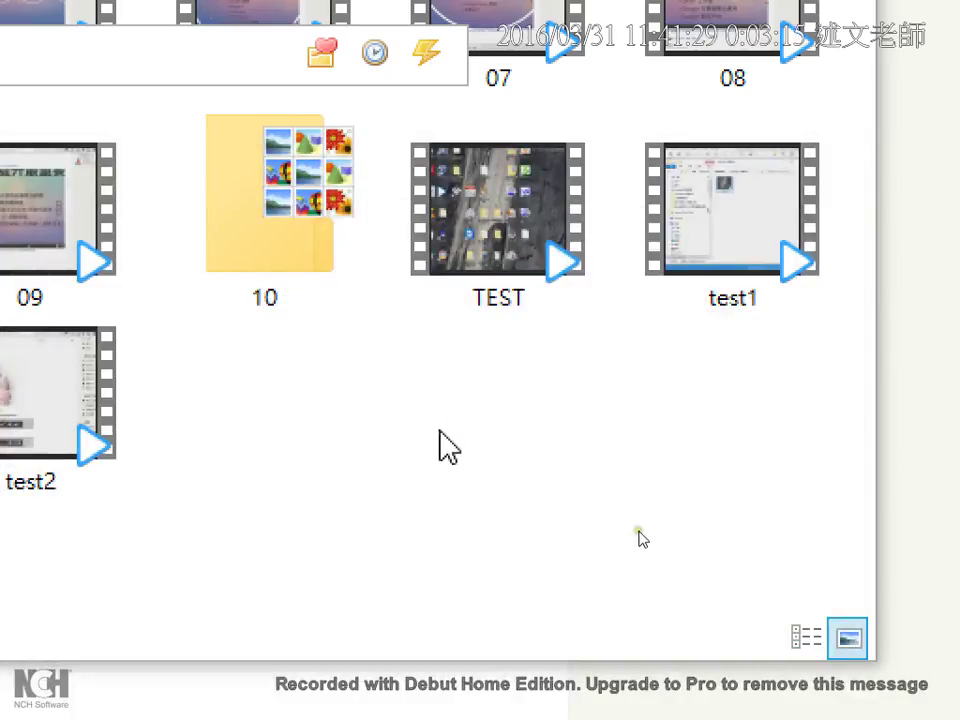
click(641, 537)
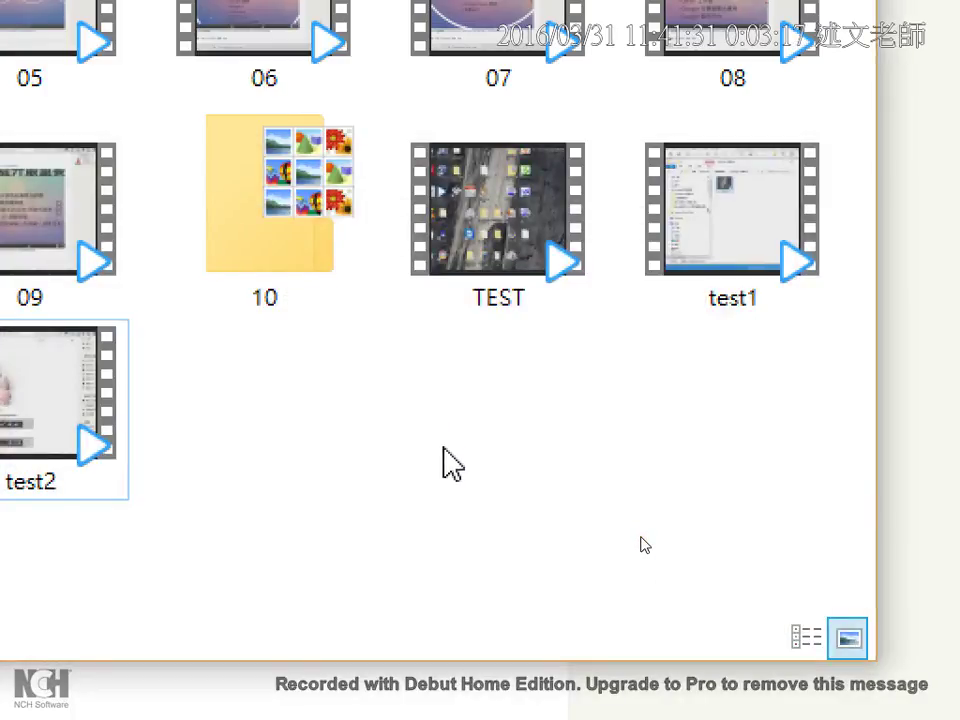
Bring up the Listary search bar and go to the 綠色軟體 folder from its favorites.
key(ctrl)
key(ctrl)
click(719, 575)
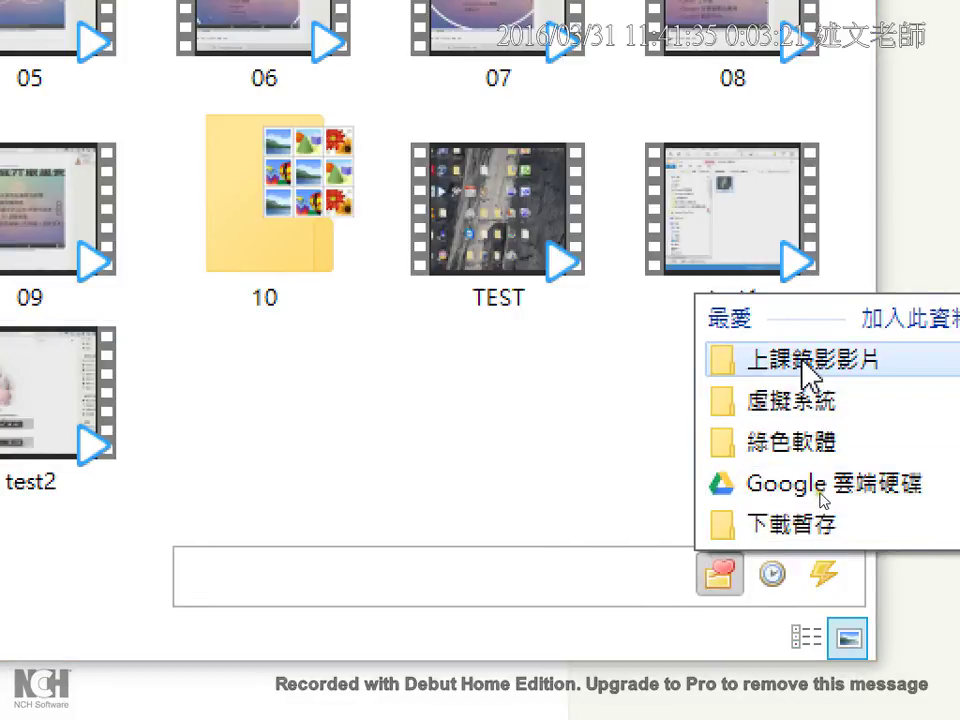
mouse_move(808, 368)
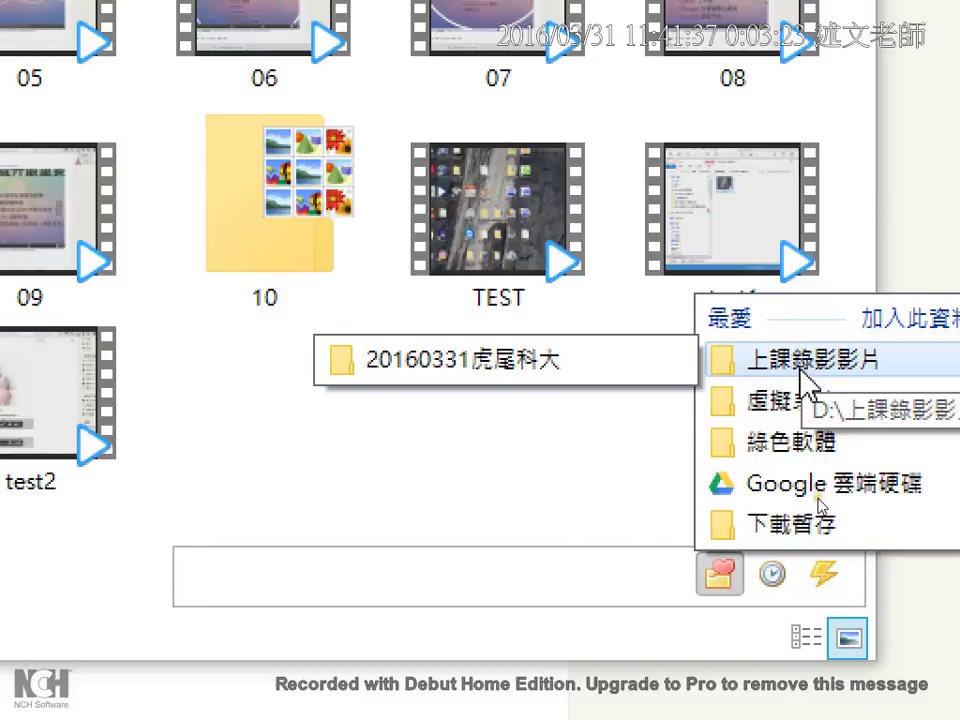
click(799, 444)
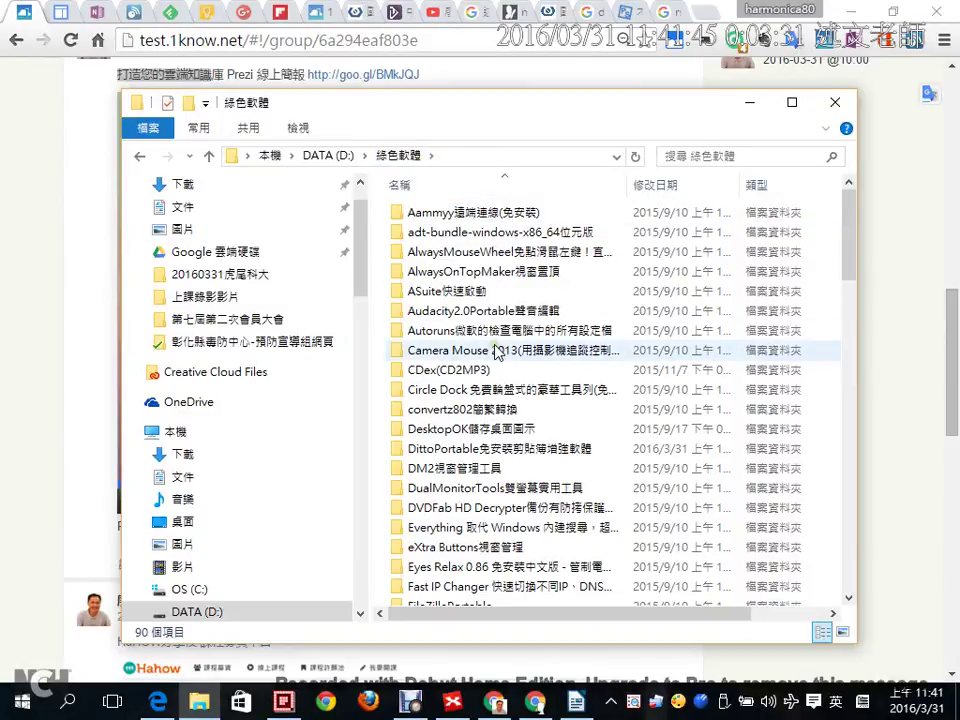
Use the Listary favorites again to jump from 綠色軟體 to the 虛擬系統 folder.
key(ctrl)
key(ctrl)
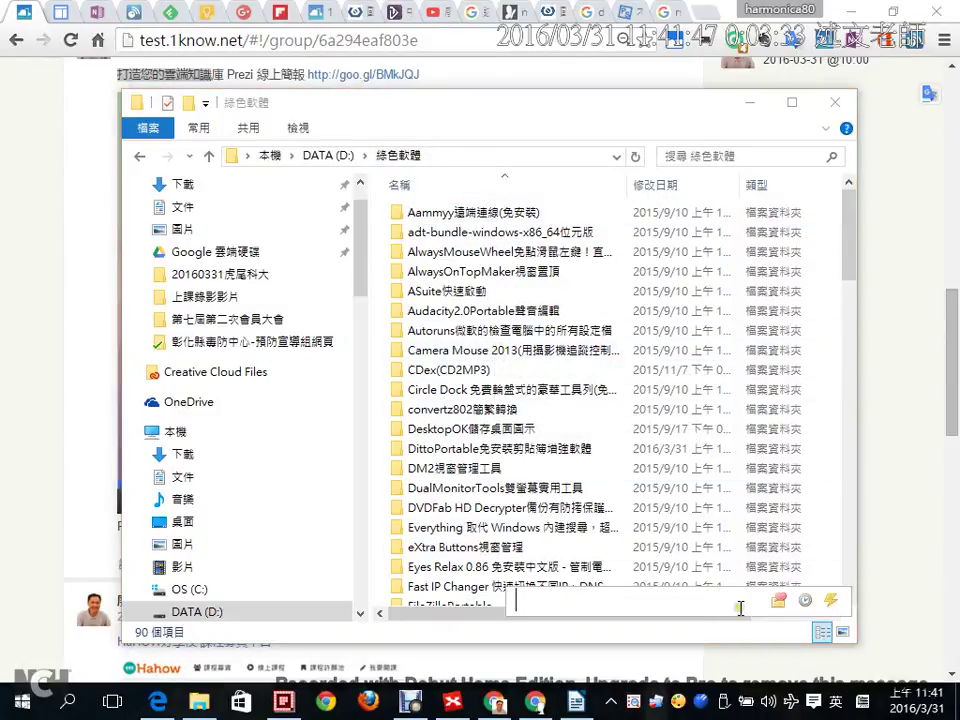
click(778, 603)
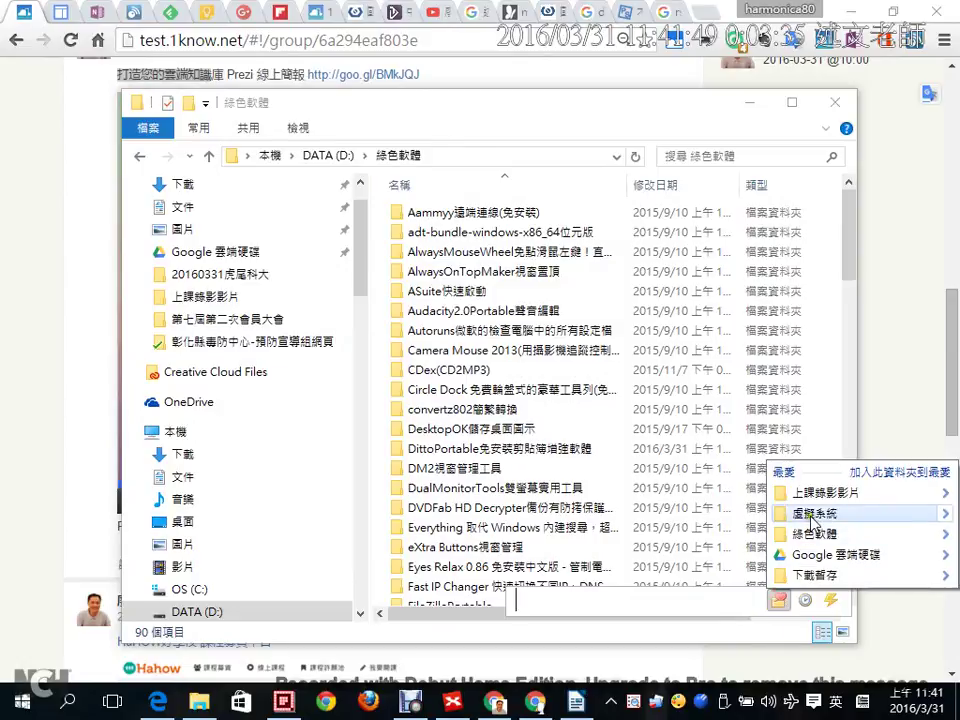
click(826, 575)
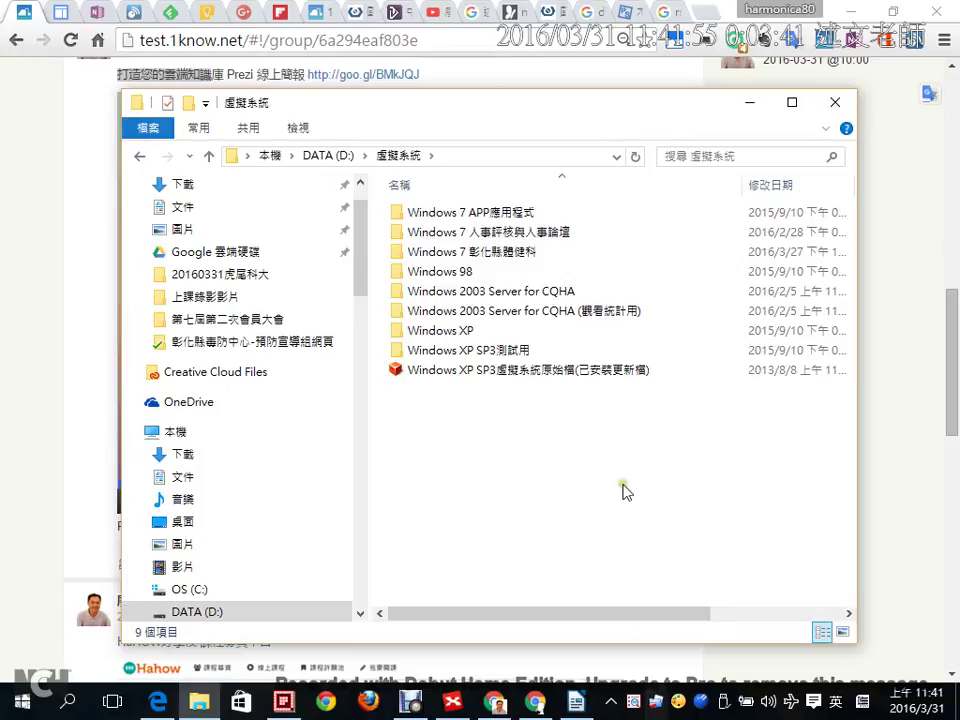
Return to D:\上課錄影影片\20160331虎尾科大 by choosing it from Listary's recent folder history.
key(ctrl)
key(ctrl)
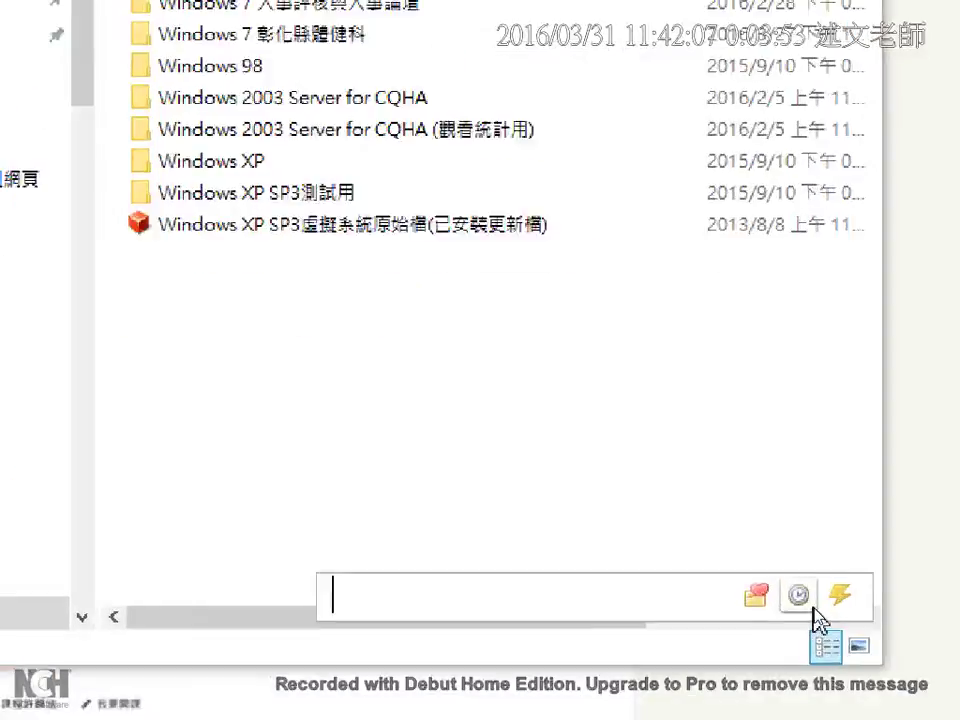
click(798, 595)
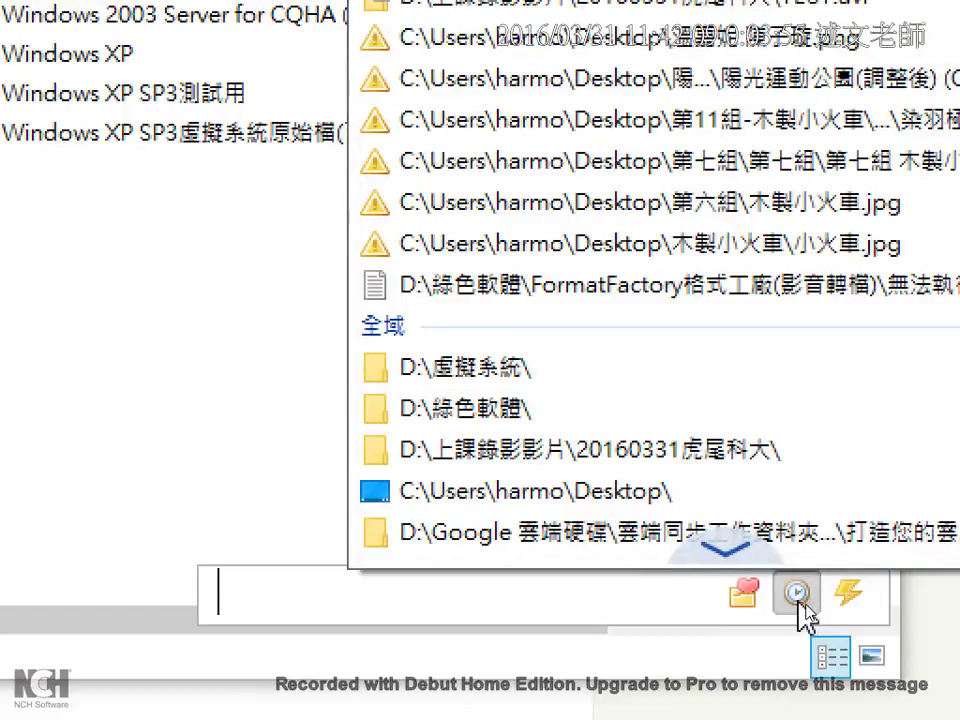
scroll(805, 550, down, 2)
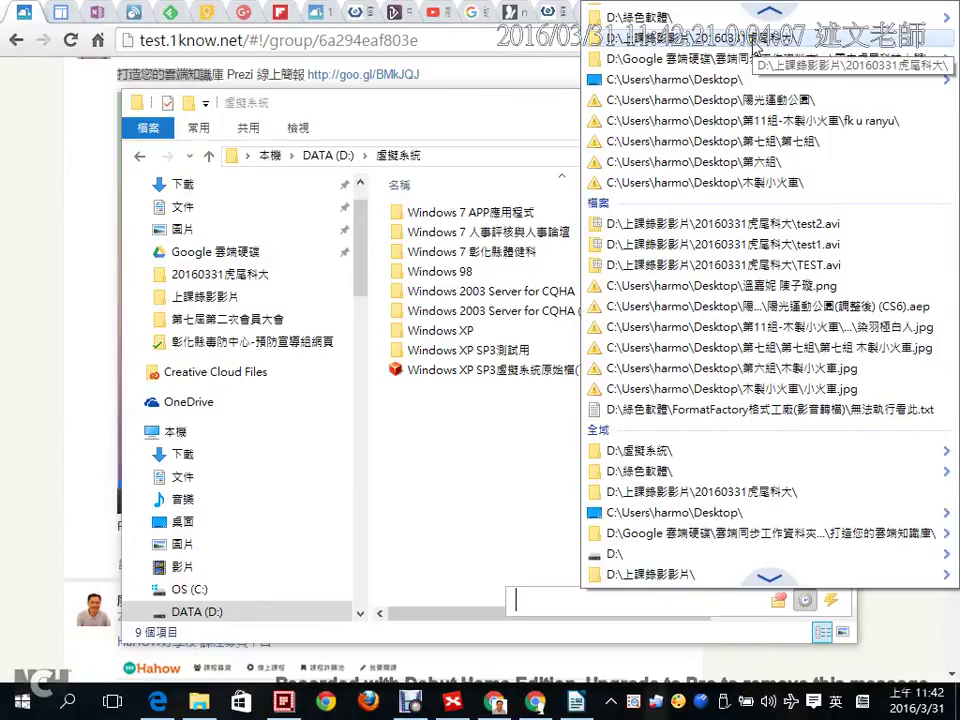
click(754, 42)
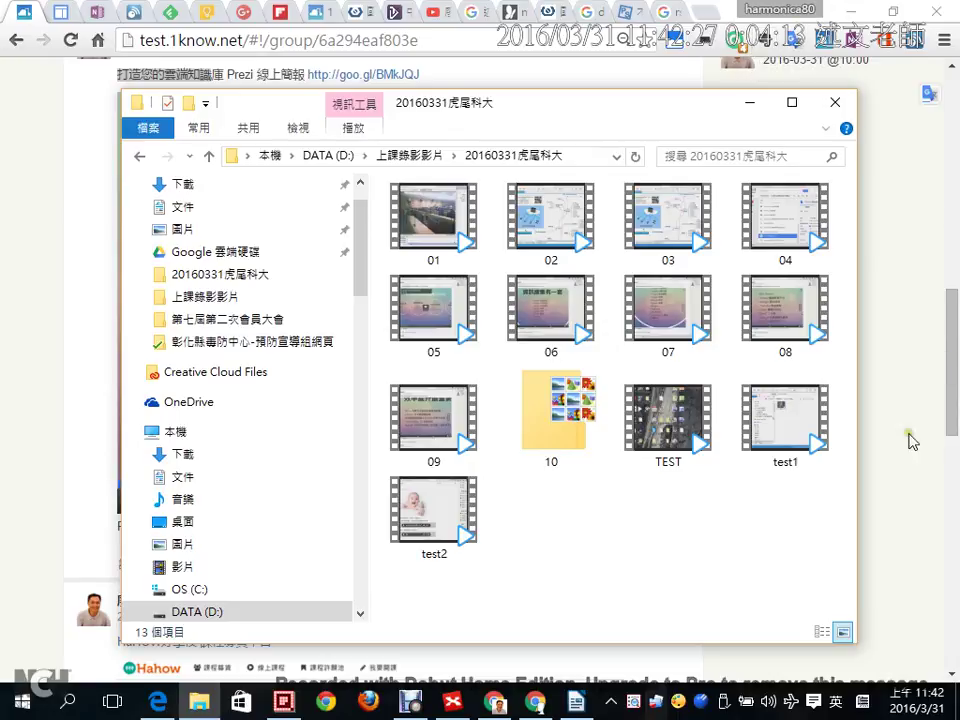
Switch to LibreOffice Writer and start saving the untitled document as a new file.
click(578, 706)
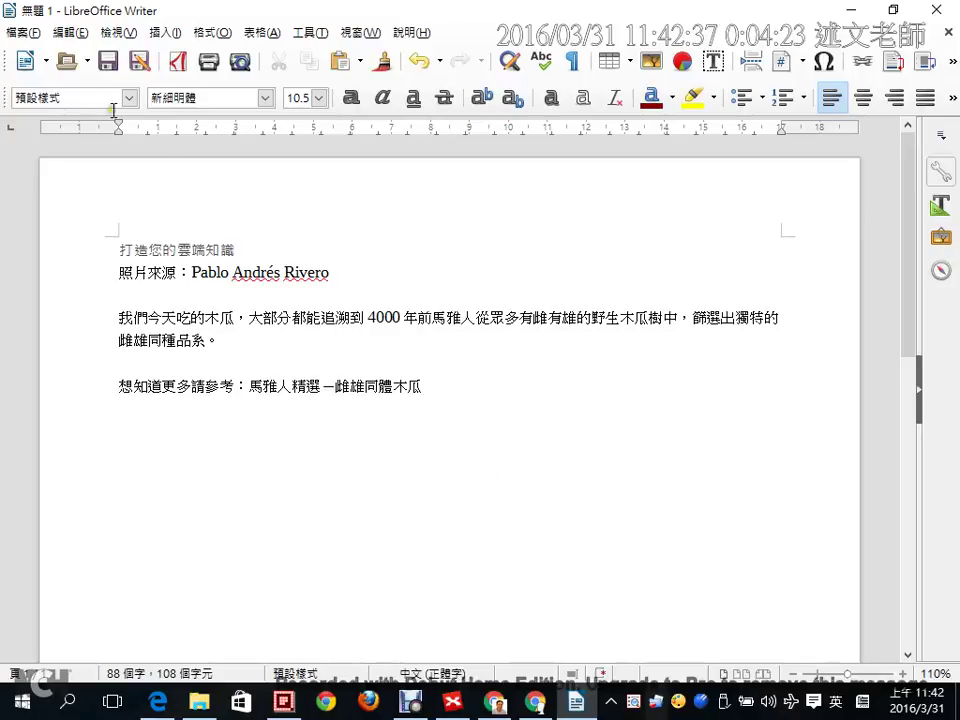
click(106, 62)
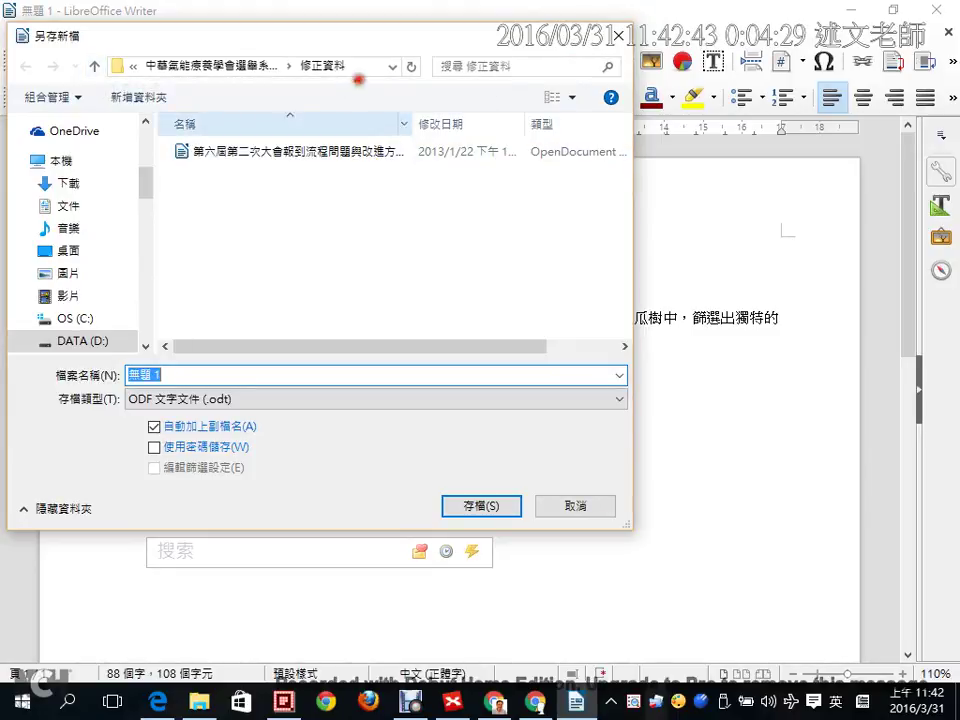
mouse_move(358, 78)
mouse_down()
mouse_move(118, 95)
mouse_move(353, 31)
mouse_move(346, 112)
mouse_up()
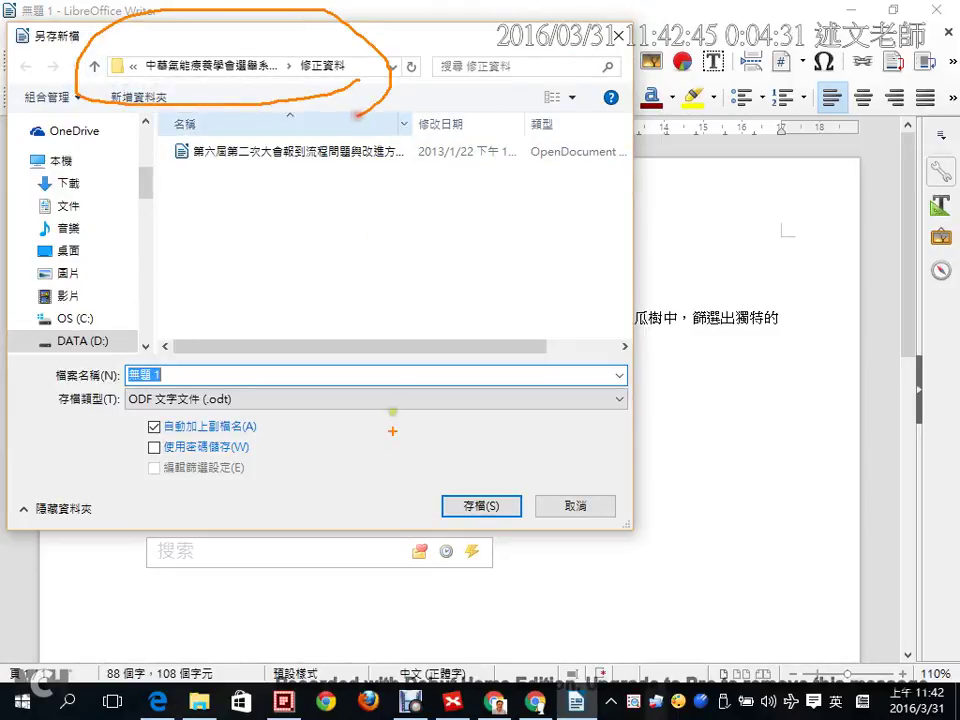
drag(126, 515, 527, 600)
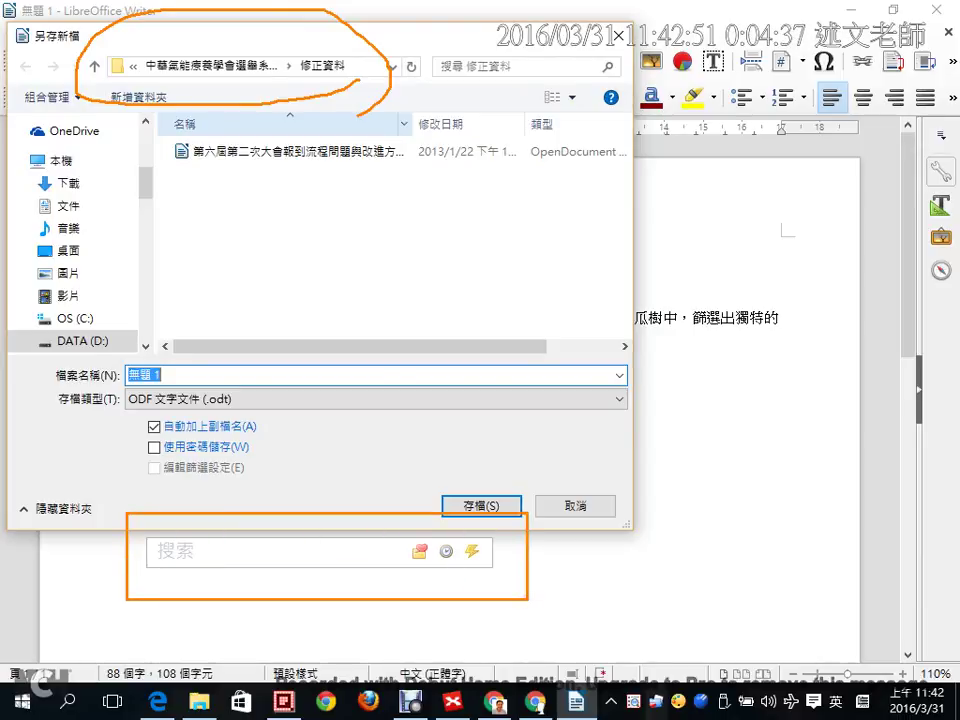
key(Escape)
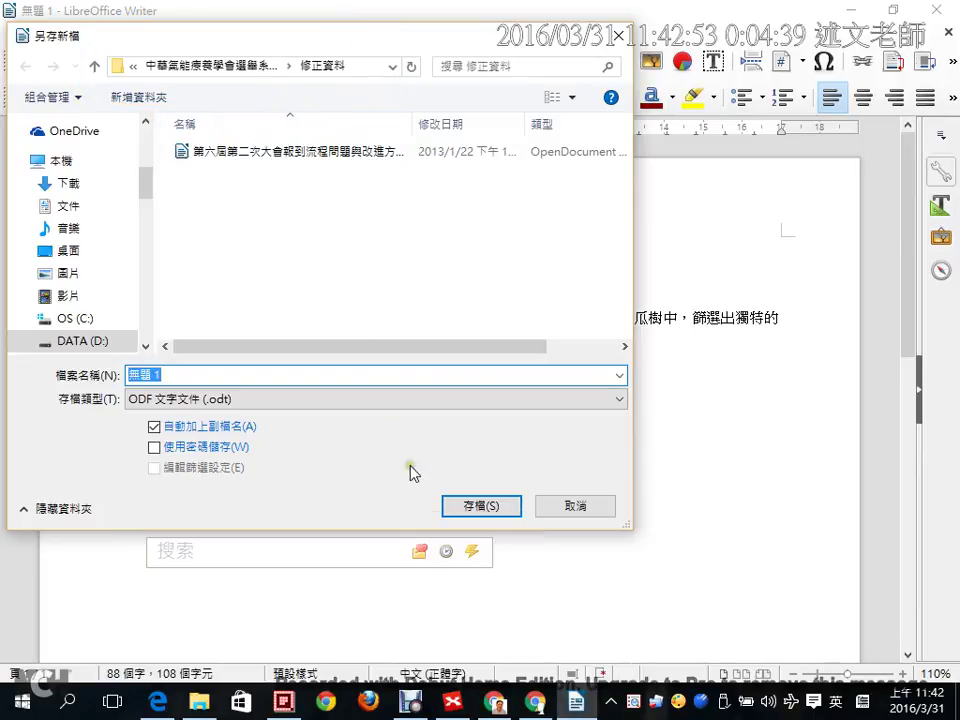
Set the save location to D:\上課錄影影片\20160331虎尾科大 using Listary's recent folder history.
click(445, 552)
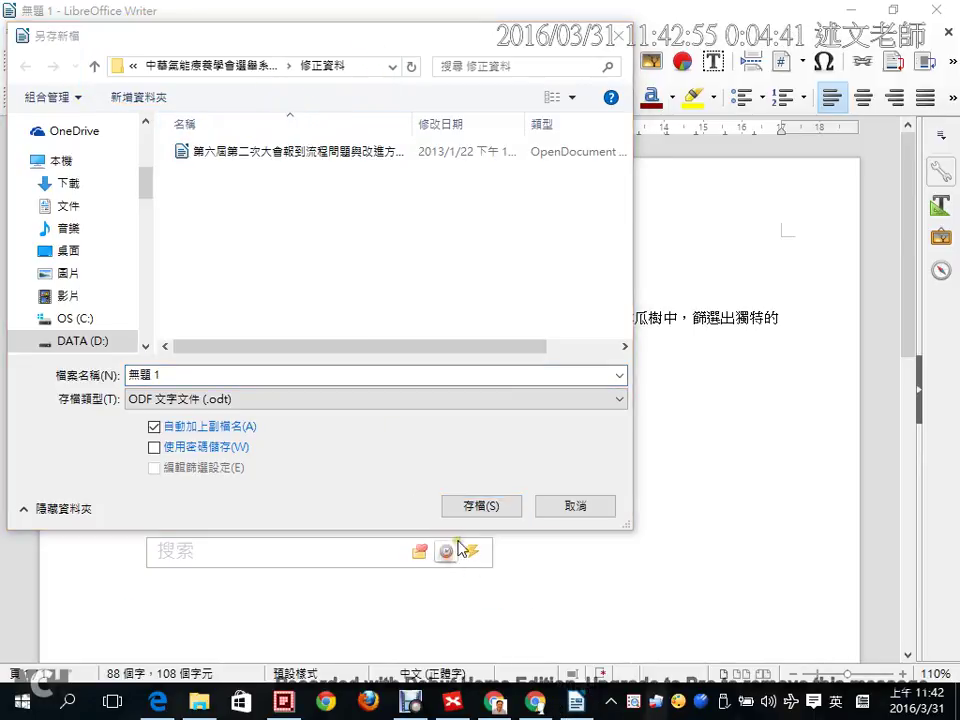
click(458, 547)
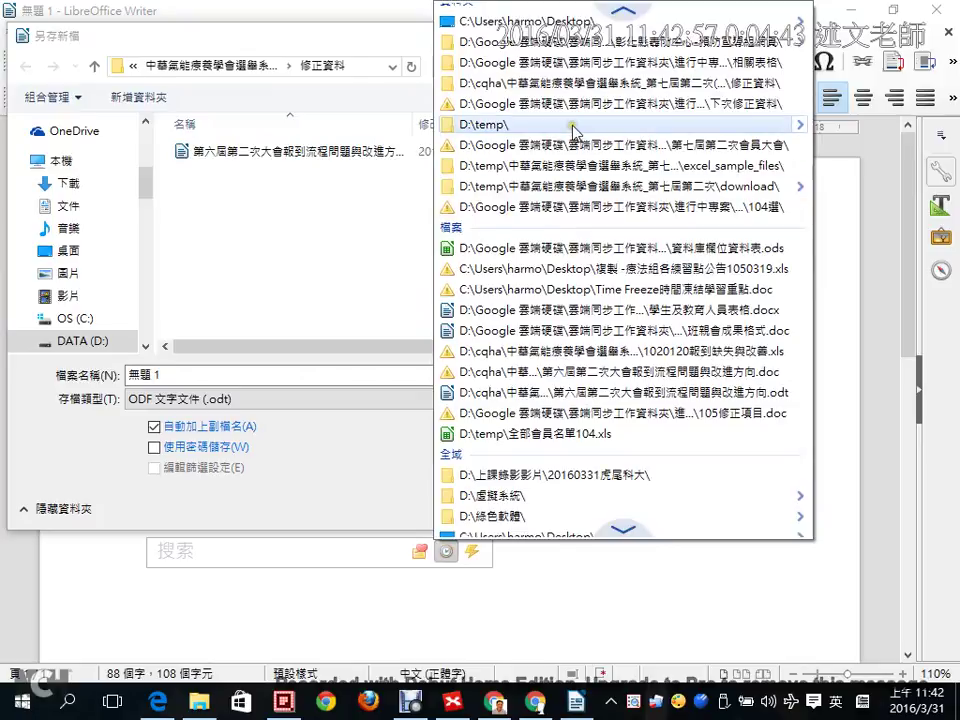
scroll(588, 45, up, 1)
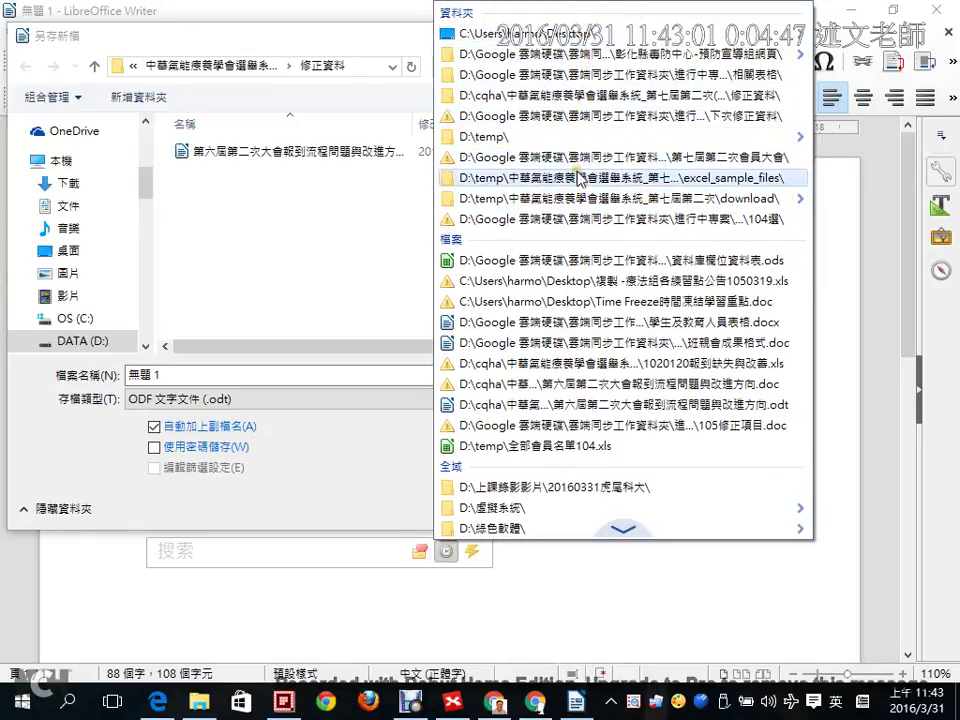
click(575, 487)
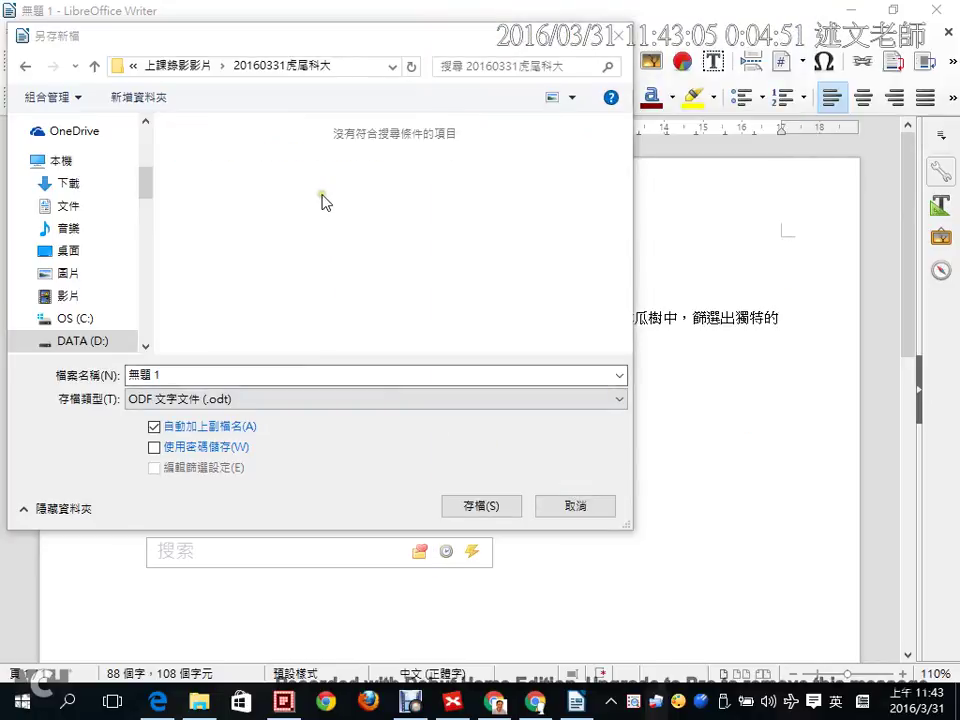
mouse_move(310, 78)
mouse_down()
mouse_move(229, 96)
mouse_move(111, 26)
mouse_move(321, 122)
mouse_move(305, 123)
mouse_up()
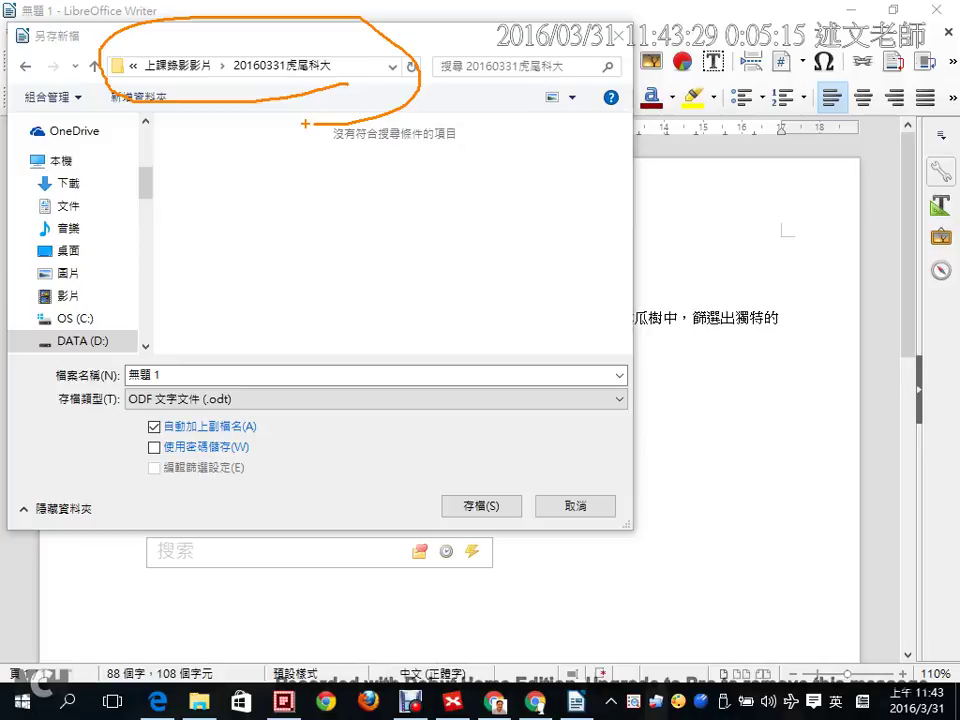
key(Escape)
Search Listary for 上課 and change the save location to the 嶺東上課資料夾 folder on the desktop.
click(253, 549)
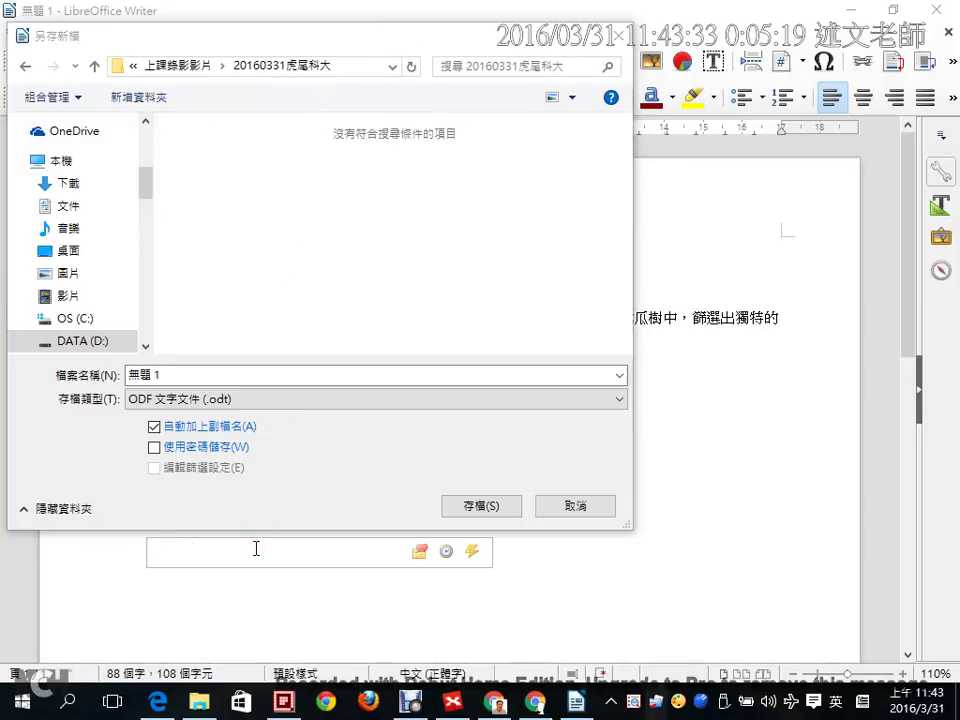
text(上)
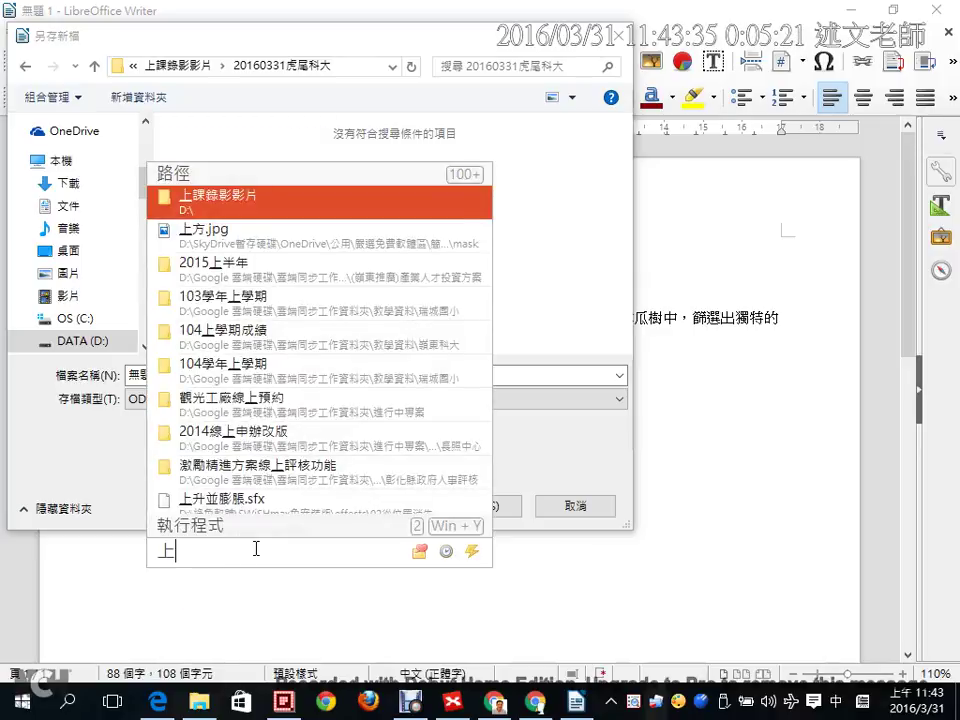
text(iqt)
key(space)
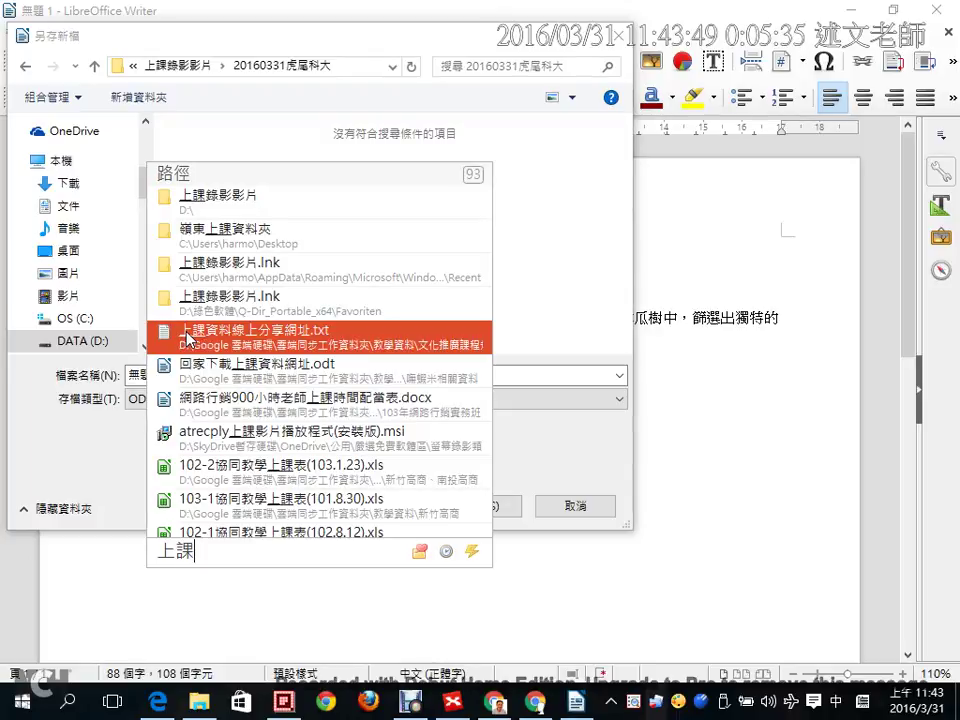
click(243, 240)
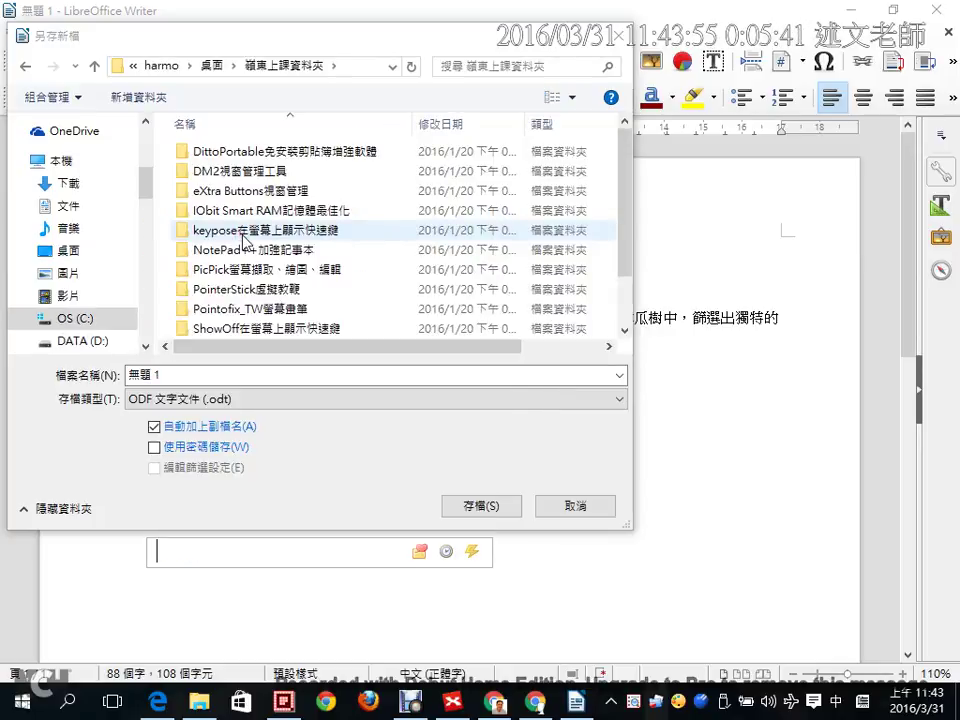